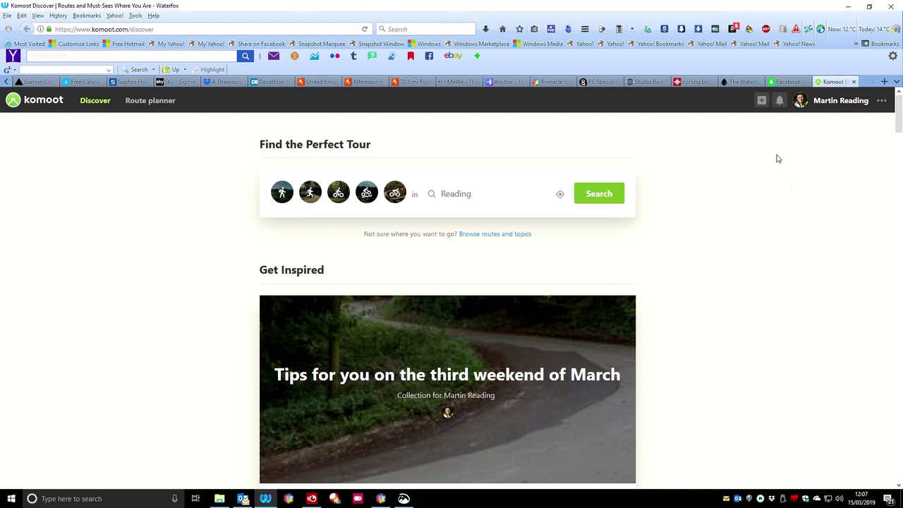
# Upload FCC Group Ride.gpx from the FCC Group Rides folder via Import a GPS File.
pyautogui.click(761, 101)
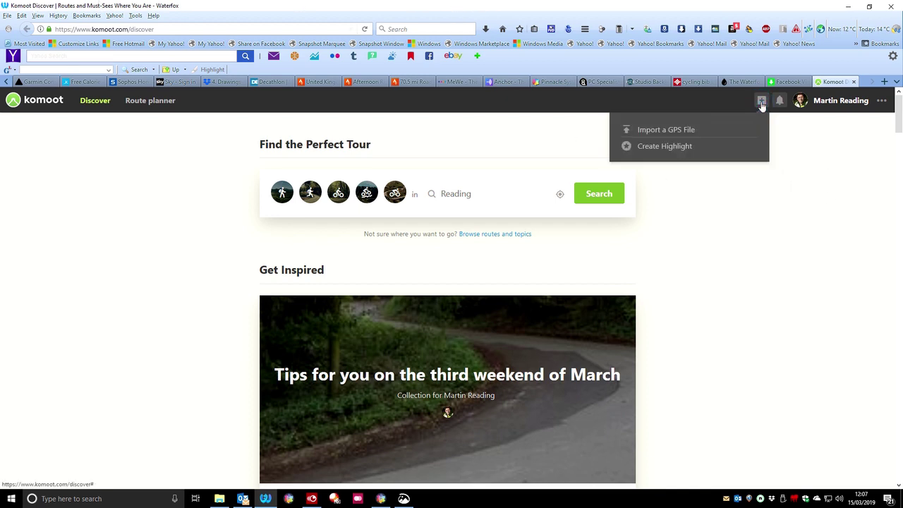
pyautogui.click(650, 133)
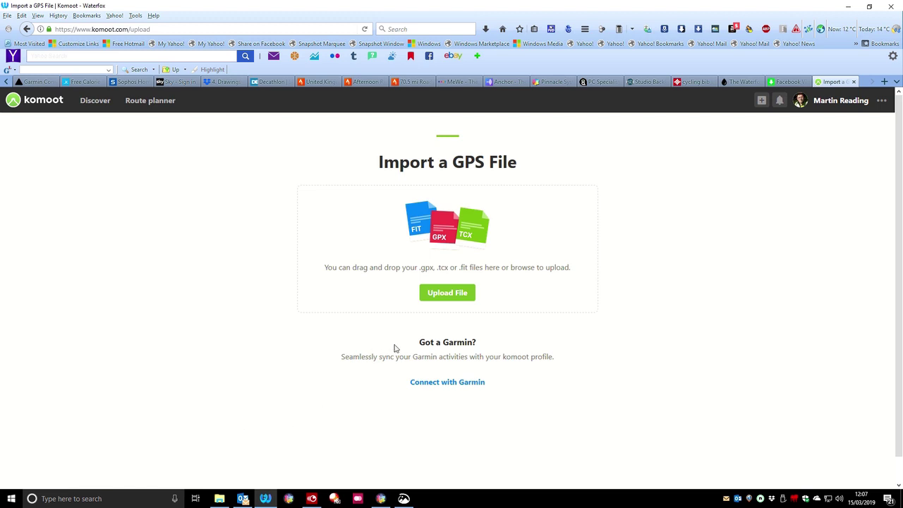
pyautogui.click(445, 296)
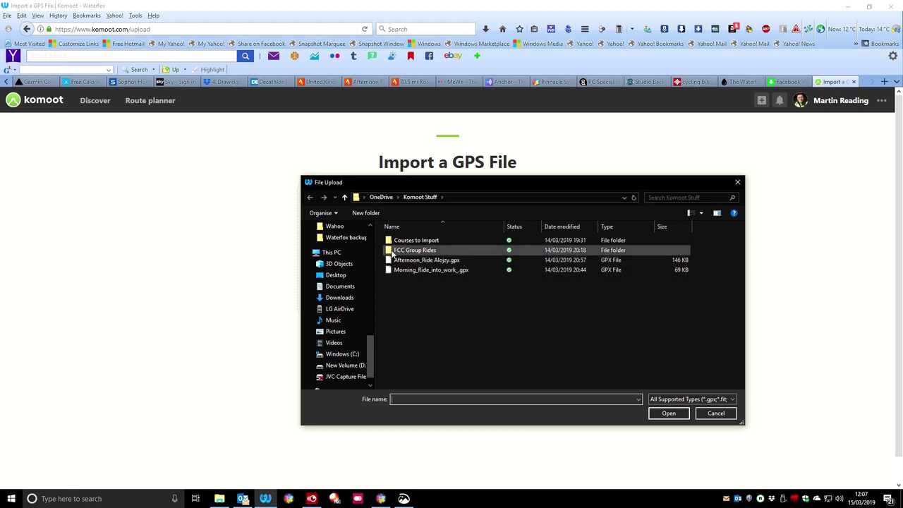
pyautogui.doubleClick(414, 251)
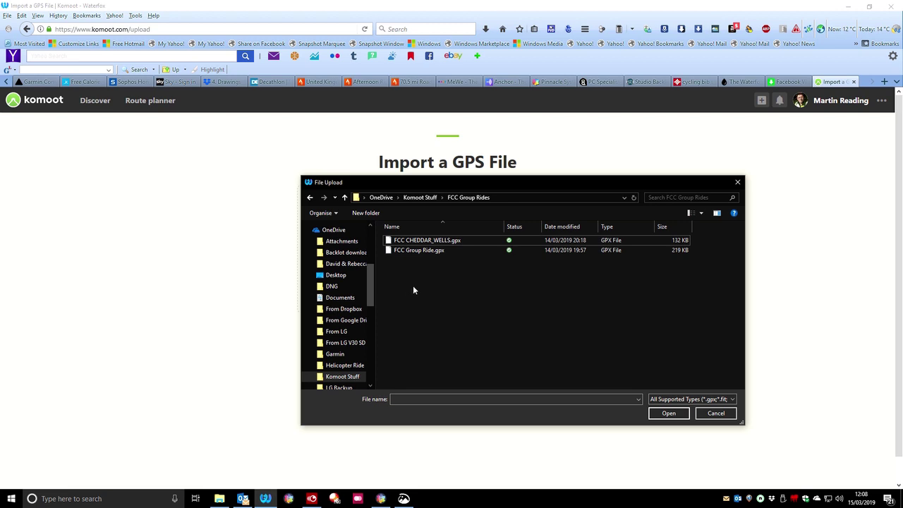
pyautogui.click(399, 253)
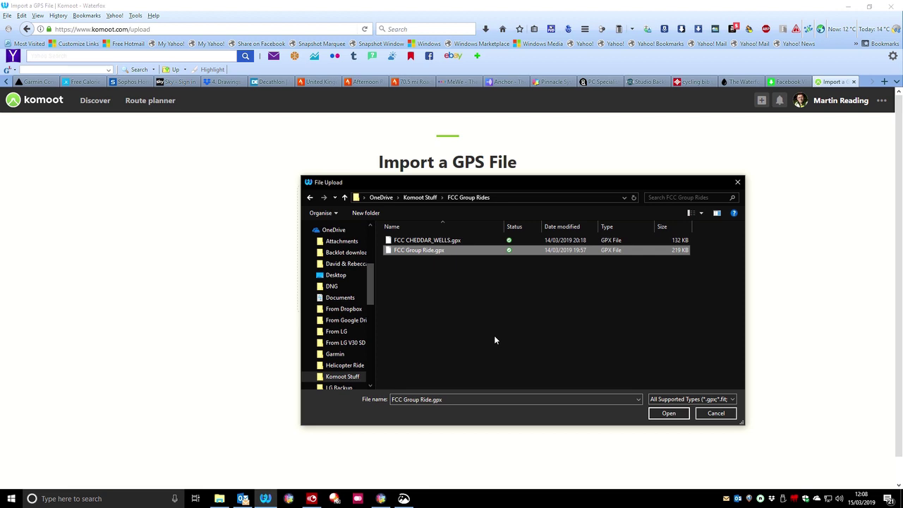
pyautogui.click(668, 414)
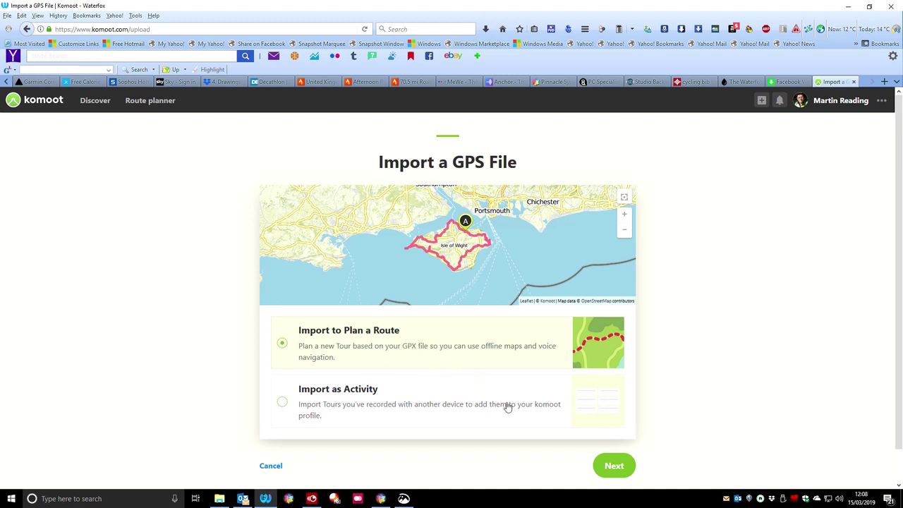
# Import as Plan a Route and change the sport type from Hiking to Road Cycling.
pyautogui.click(615, 471)
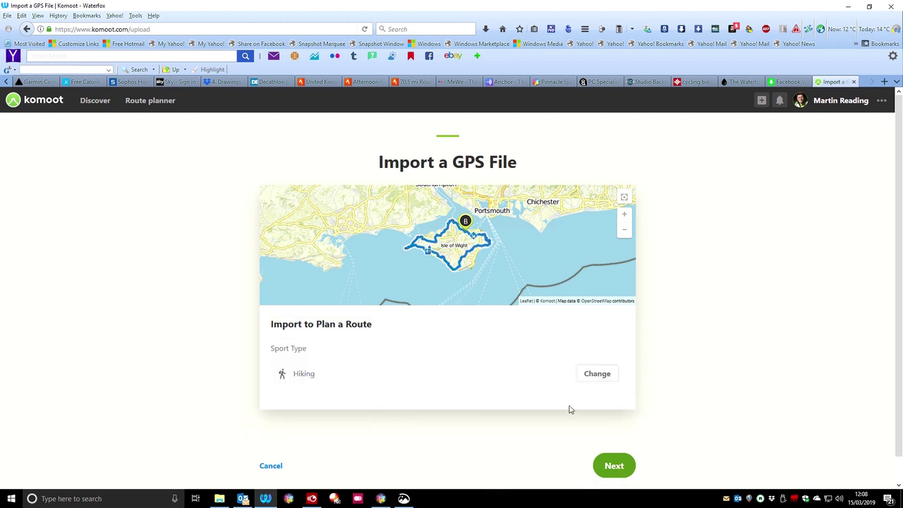
pyautogui.click(598, 377)
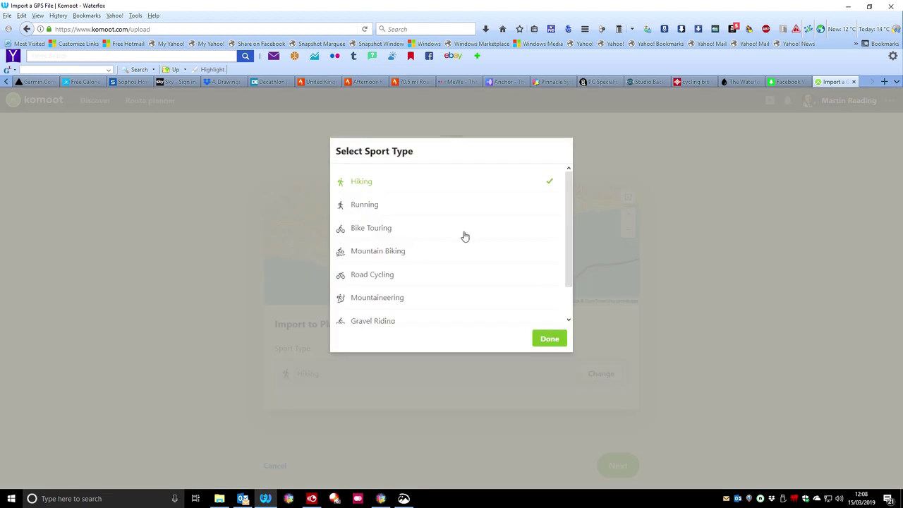
pyautogui.click(388, 276)
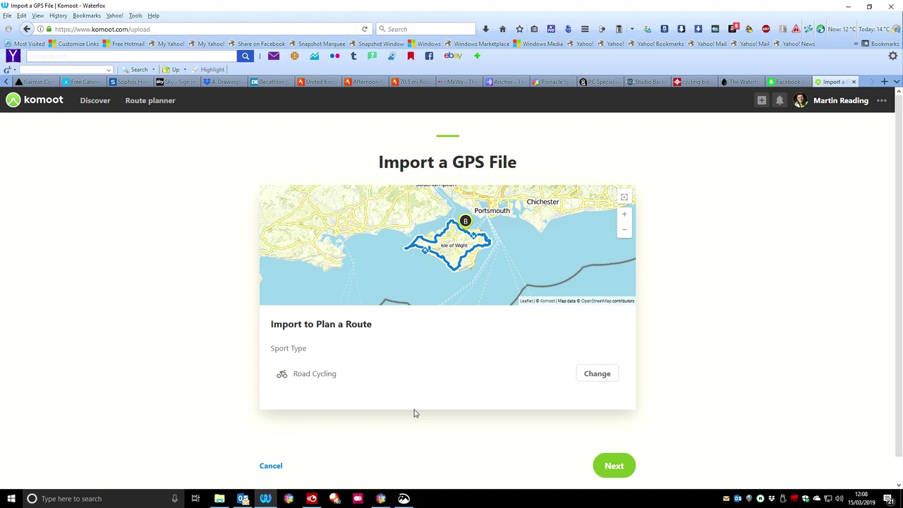
# Save the FCC Group Ride tour with Stick to original route selected.
pyautogui.click(614, 467)
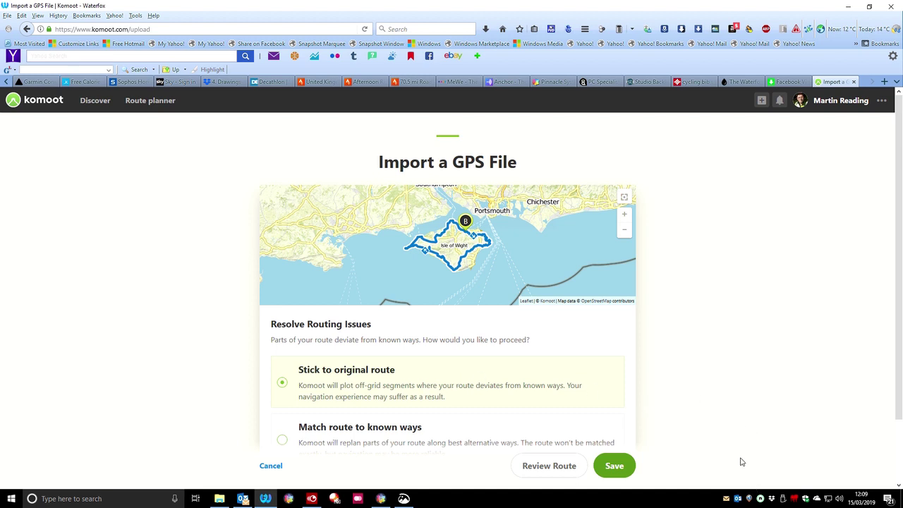
pyautogui.click(614, 467)
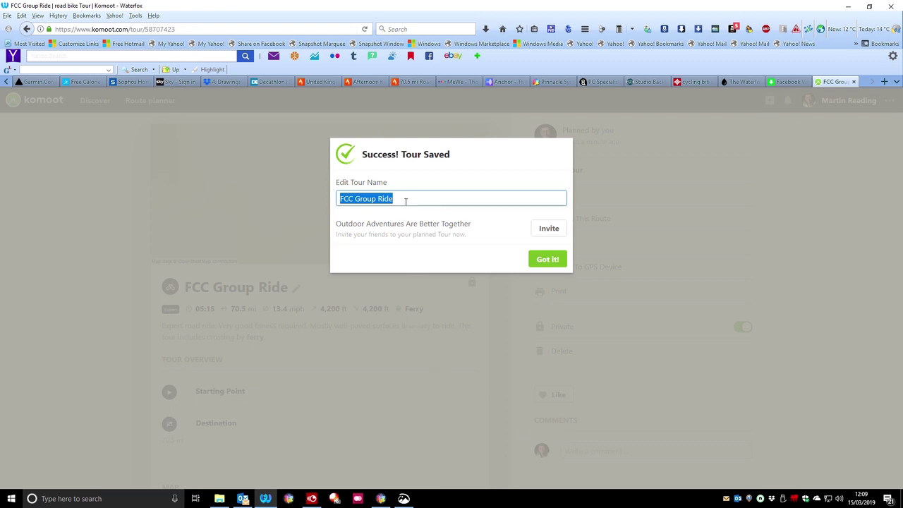
# Append 'Isle of Wight' to the tour name, correcting the 'Whight' typo, and confirm.
pyautogui.click(410, 199)
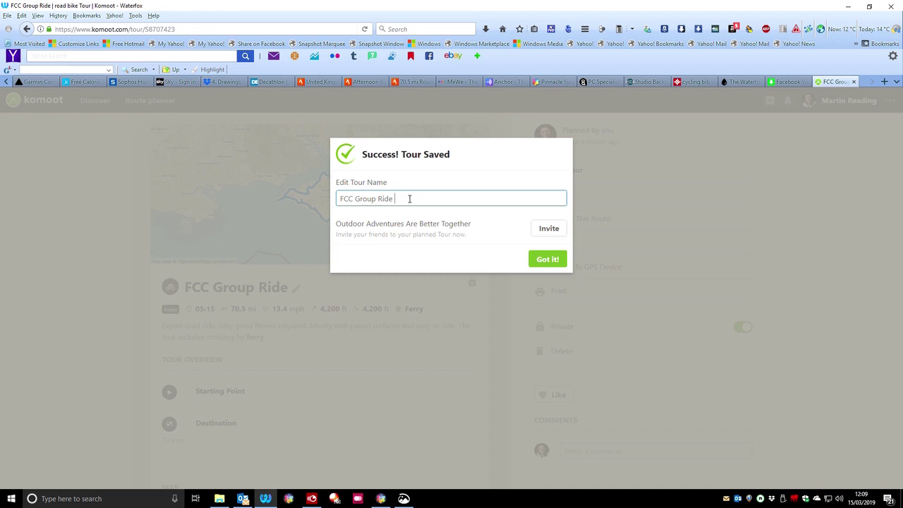
pyautogui.write('Is')
pyautogui.write('le o')
pyautogui.write('f')
pyautogui.write(' W')
pyautogui.write('hi')
pyautogui.write('ght')
pyautogui.press('BackSpace')
pyautogui.press('BackSpace')
pyautogui.press('BackSpace')
pyautogui.press('BackSpace')
pyautogui.press('BackSpace')
pyautogui.write('ight')
pyautogui.click(549, 261)
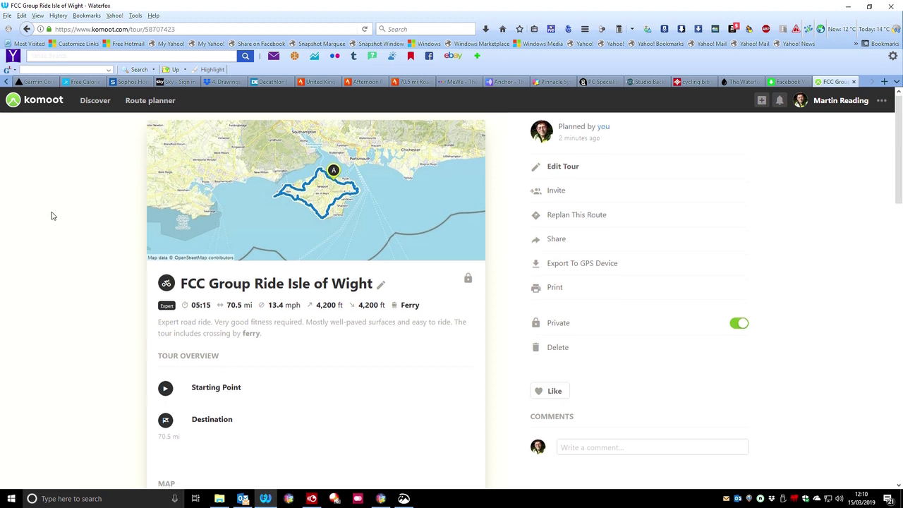
pyautogui.scroll(-2, 51, 216)
pyautogui.scroll(-1, 51, 216)
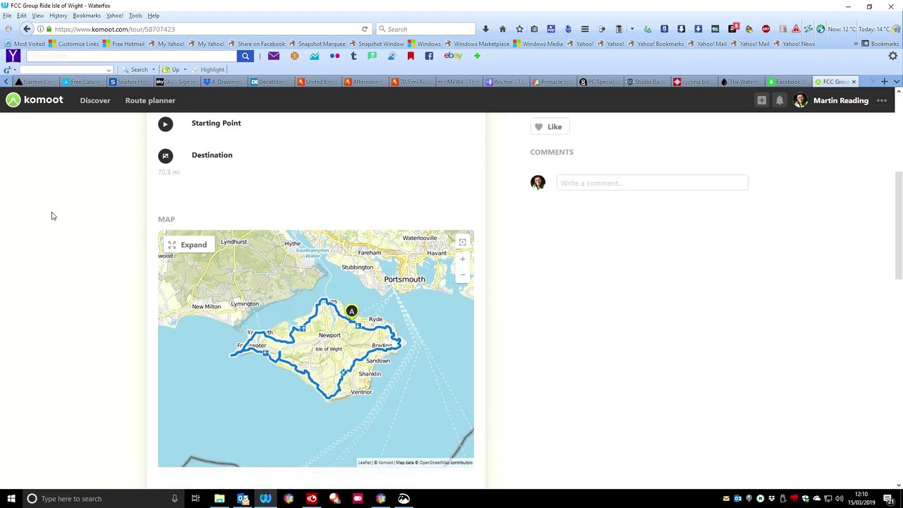
pyautogui.scroll(1, 52, 215)
pyautogui.scroll(1, 52, 216)
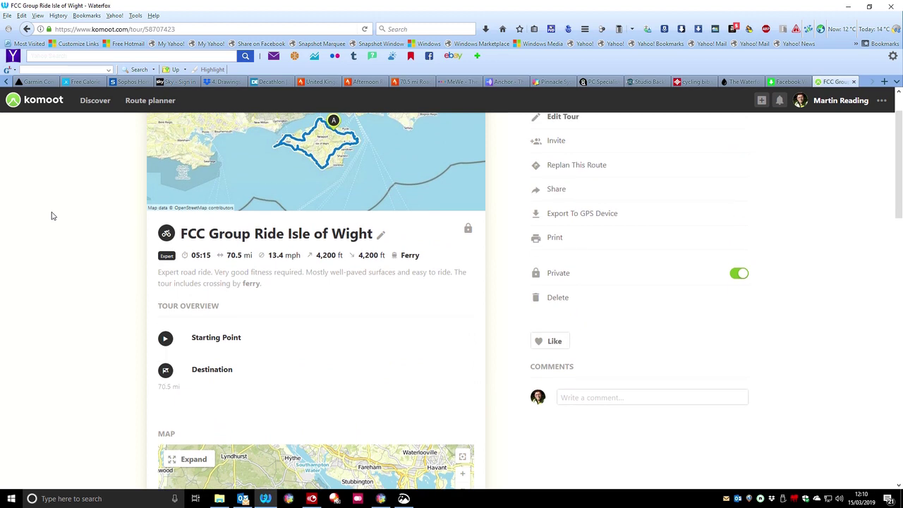
pyautogui.scroll(2, 52, 216)
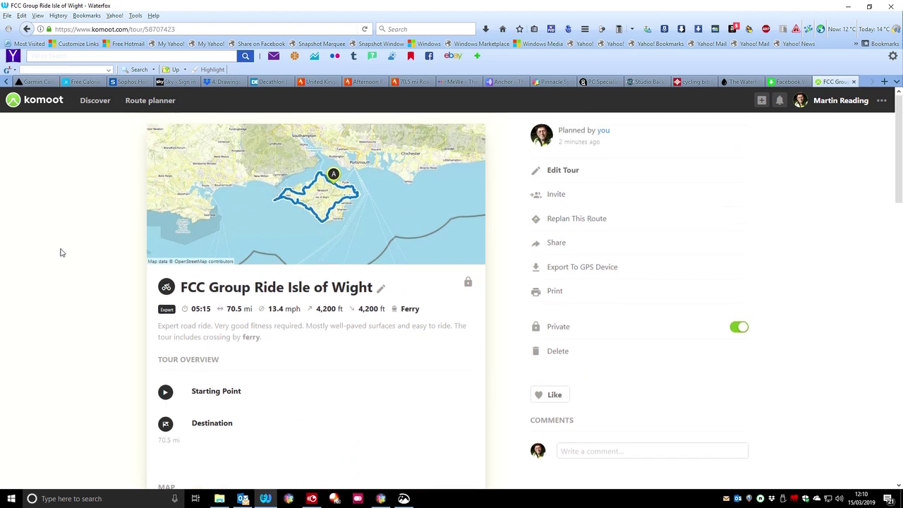
pyautogui.scroll(-2, 61, 253)
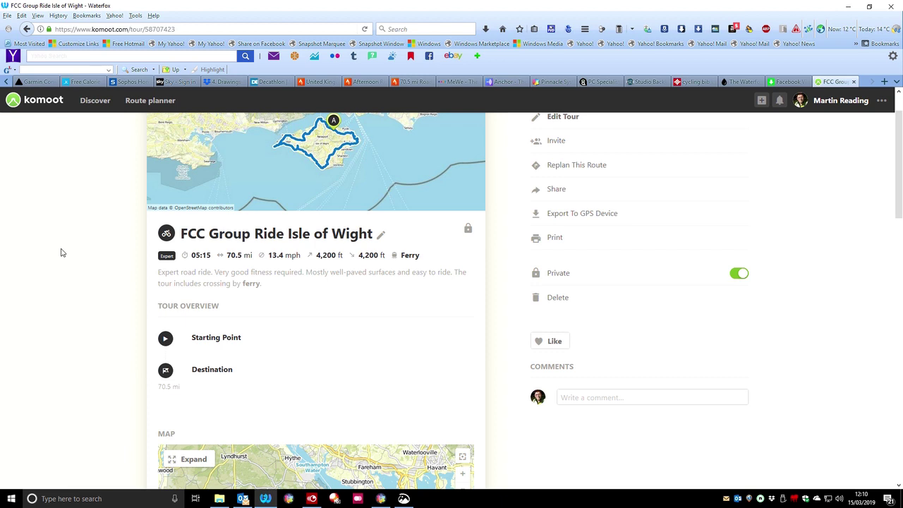
pyautogui.scroll(-3, 61, 253)
pyautogui.scroll(-5, 61, 252)
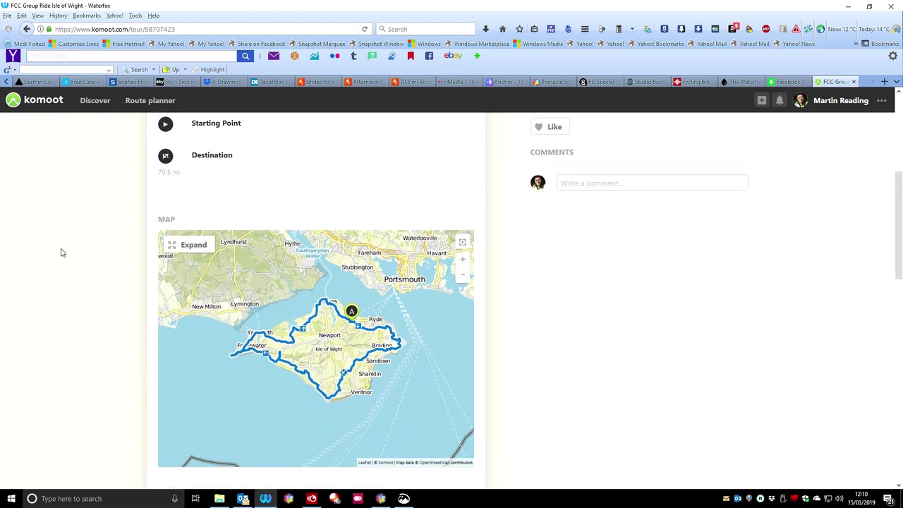
pyautogui.scroll(-2, 60, 253)
pyautogui.scroll(-4, 60, 253)
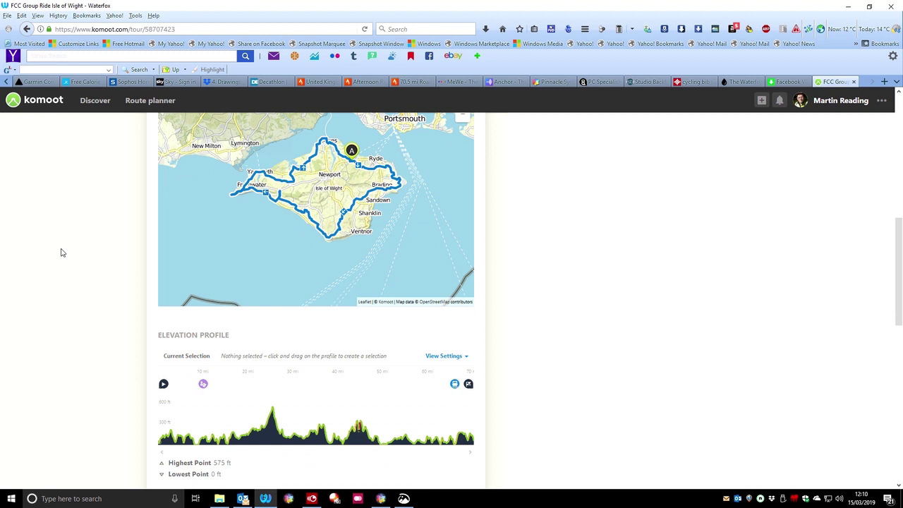
pyautogui.scroll(-3, 61, 252)
pyautogui.scroll(-2, 61, 252)
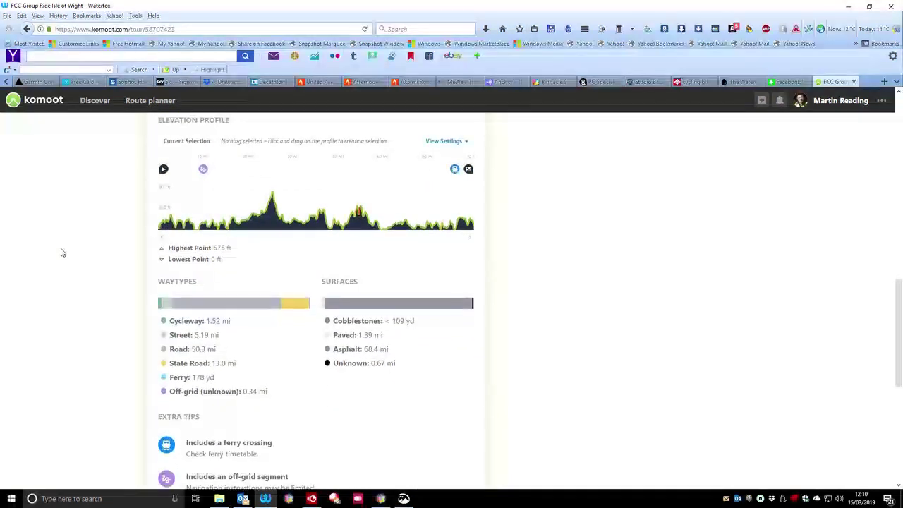
pyautogui.scroll(-2, 60, 252)
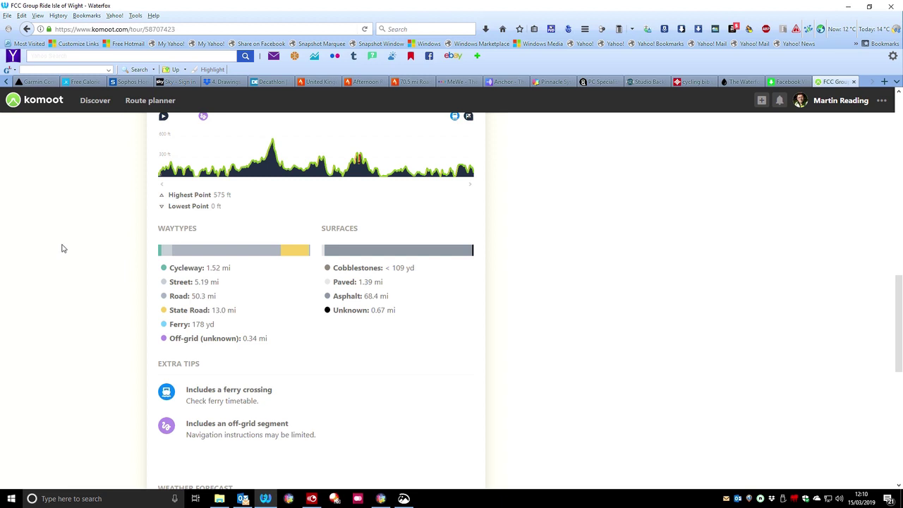
pyautogui.scroll(-2, 61, 249)
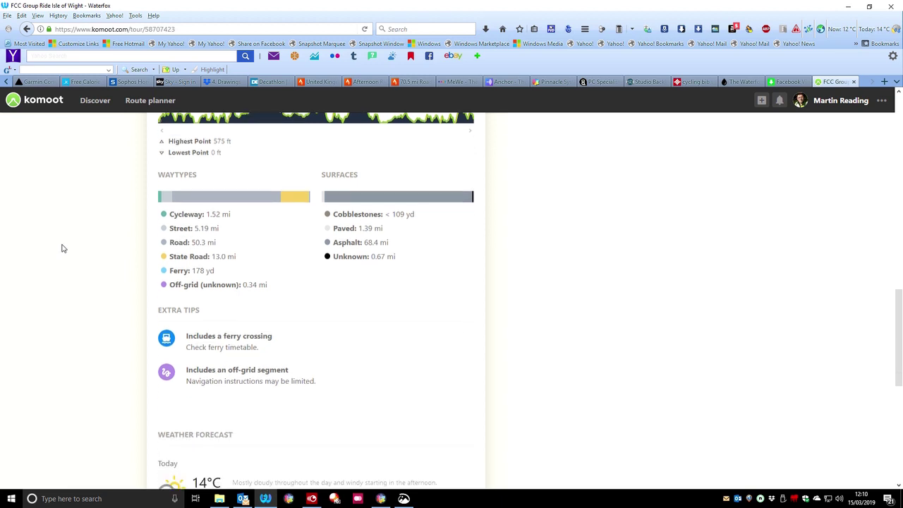
pyautogui.scroll(-3, 61, 248)
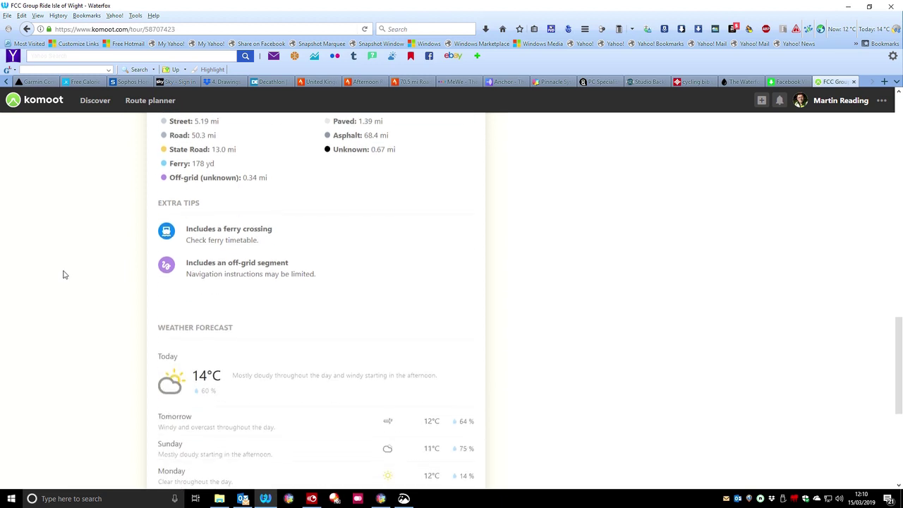
pyautogui.scroll(-2, 55, 304)
pyautogui.scroll(1, 55, 304)
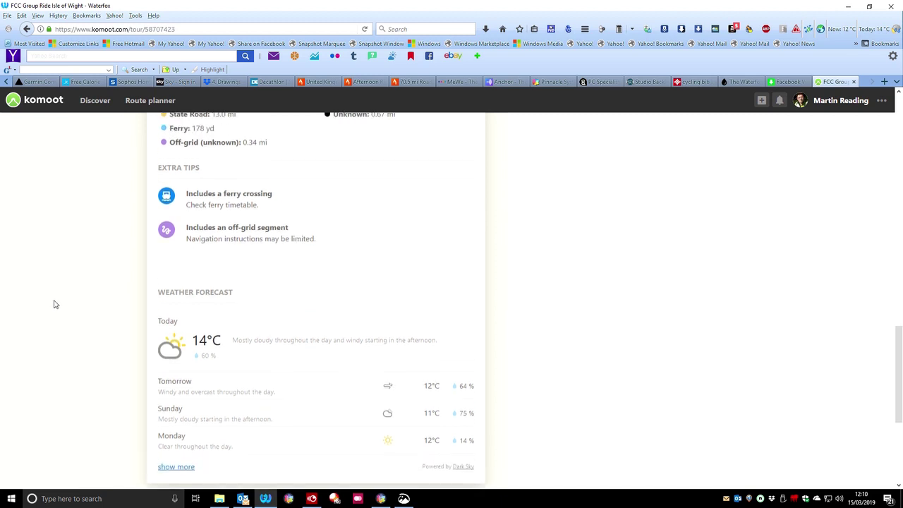
pyautogui.scroll(3, 55, 304)
pyautogui.scroll(1, 55, 304)
pyautogui.scroll(3, 55, 304)
pyautogui.scroll(3, 55, 304)
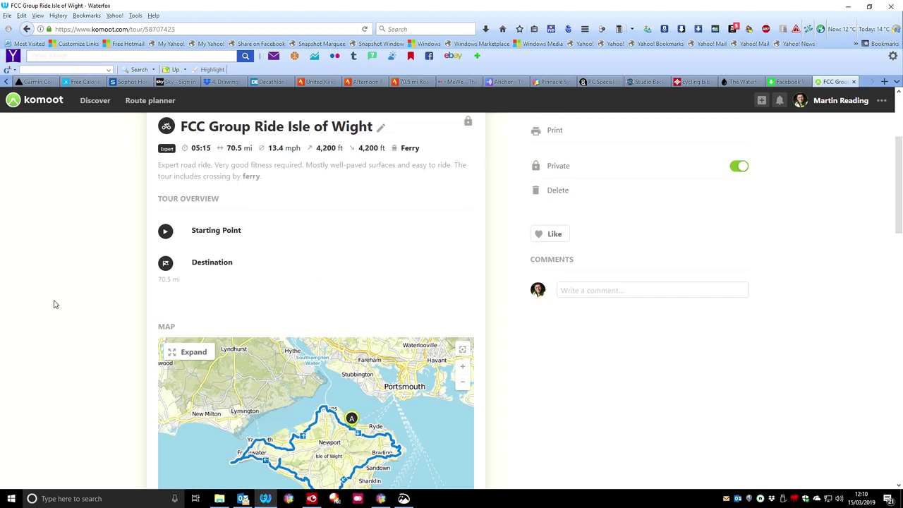
pyautogui.scroll(1, 55, 304)
pyautogui.scroll(1, 55, 304)
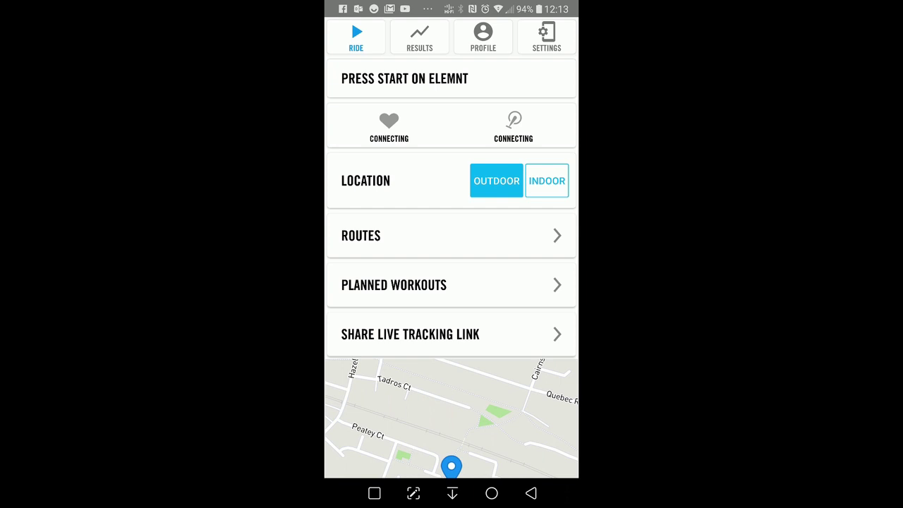
# Open the synced routes list showing the FCC Group Ride Isle of Wight loop.
pyautogui.click(423, 225)
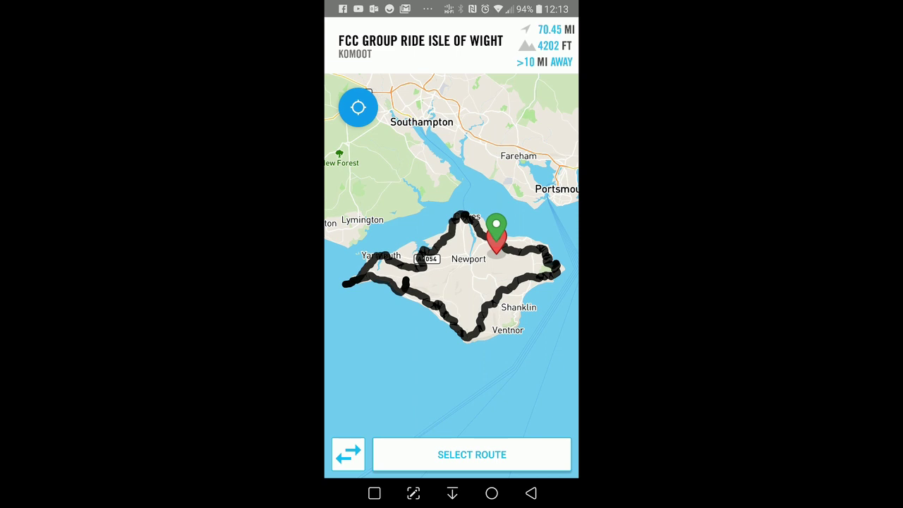
# Load the Isle of Wight route on the Bolt, cue sheet showing 136.3 miles to go.
pyautogui.click(471, 454)
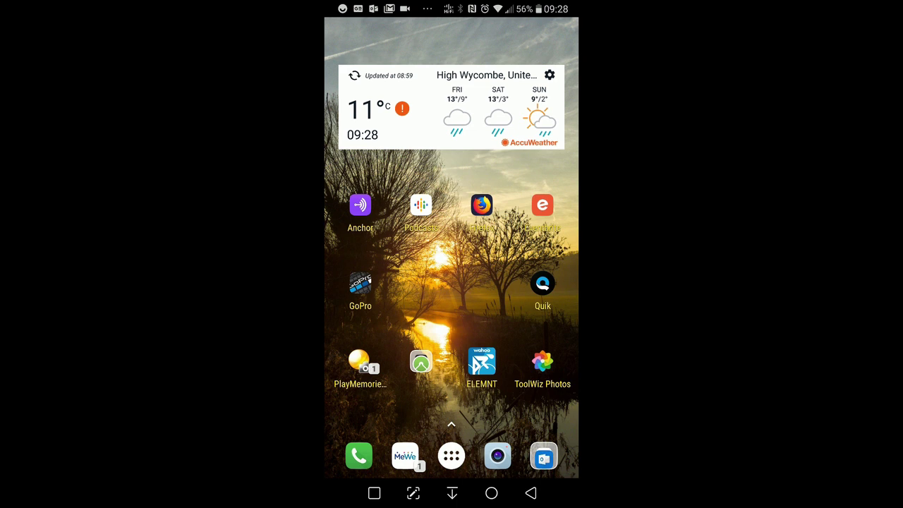
# Launch Komoot from the app folder and show the profile with 25 planned, 2 completed tours.
pyautogui.click(420, 362)
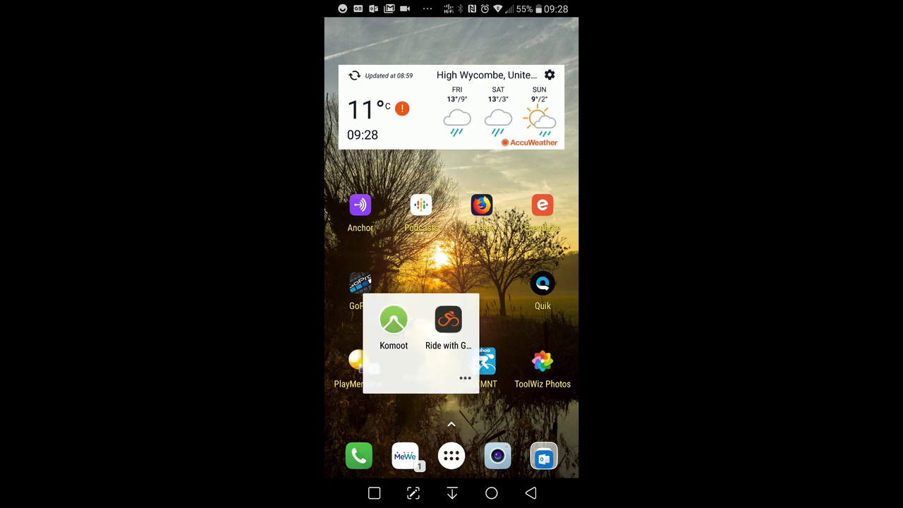
pyautogui.click(394, 321)
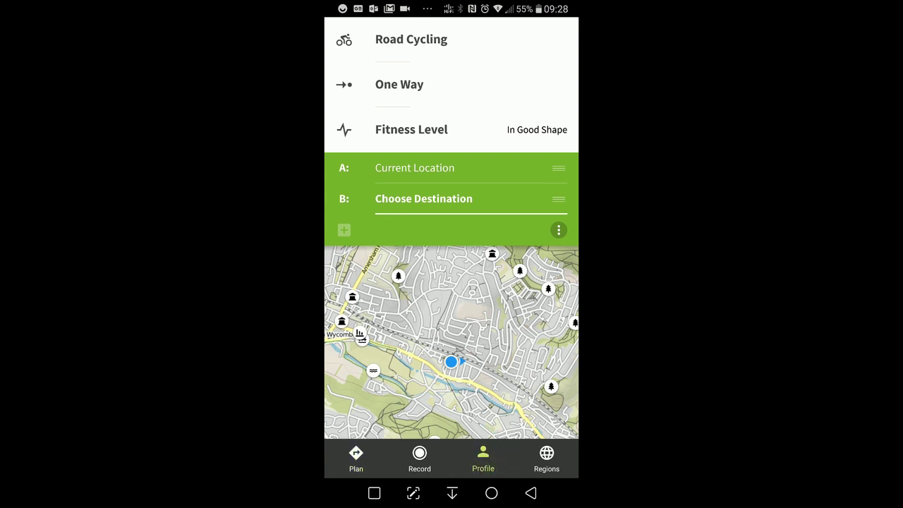
pyautogui.click(482, 458)
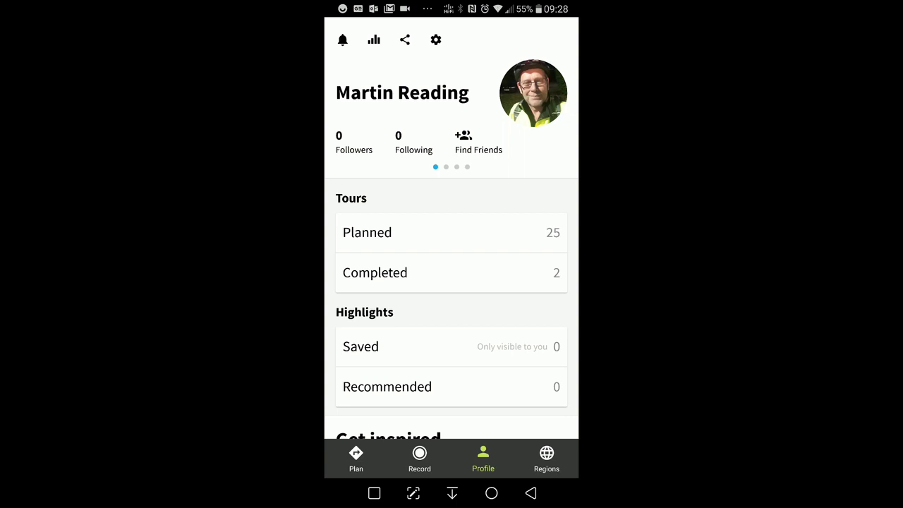
# From Planned tours, import a GPX file, previewing the Somerset loop.
pyautogui.click(451, 232)
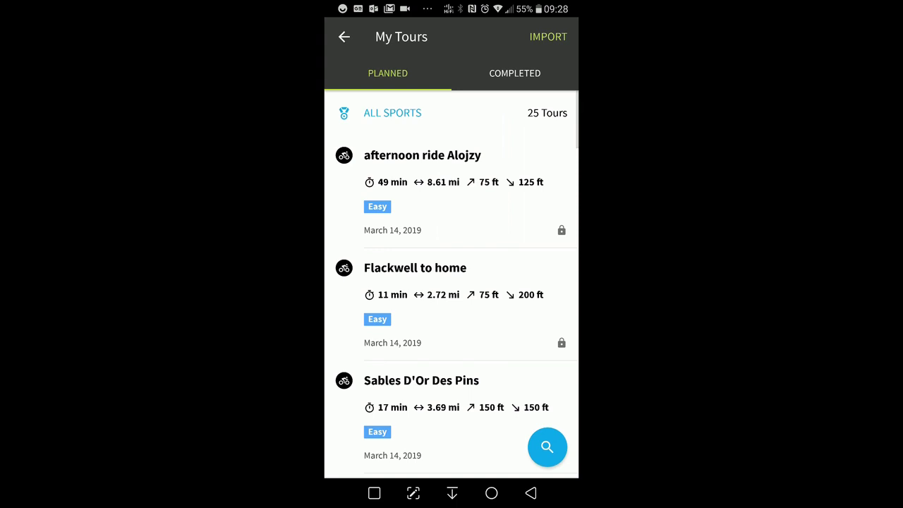
pyautogui.click(548, 36)
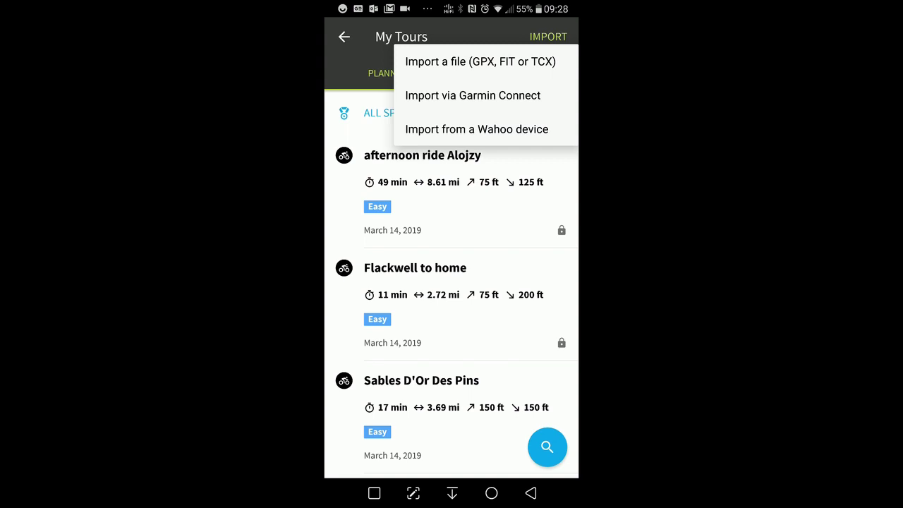
pyautogui.click(480, 61)
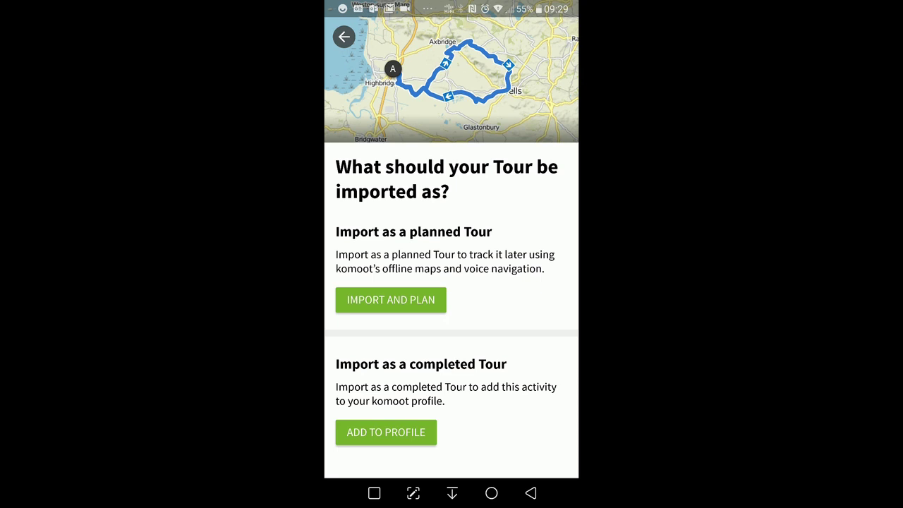
# Import the loop as a plan with road cycling sport, giving a 45 mi, 3 h 41 ride.
pyautogui.click(391, 300)
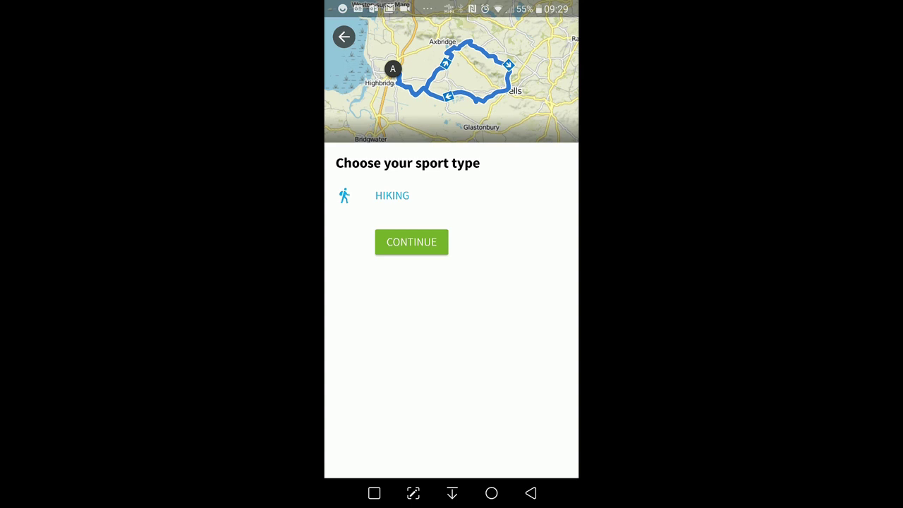
pyautogui.click(392, 195)
pyautogui.moveTo(536, 244); pyautogui.dragTo(367, 244)
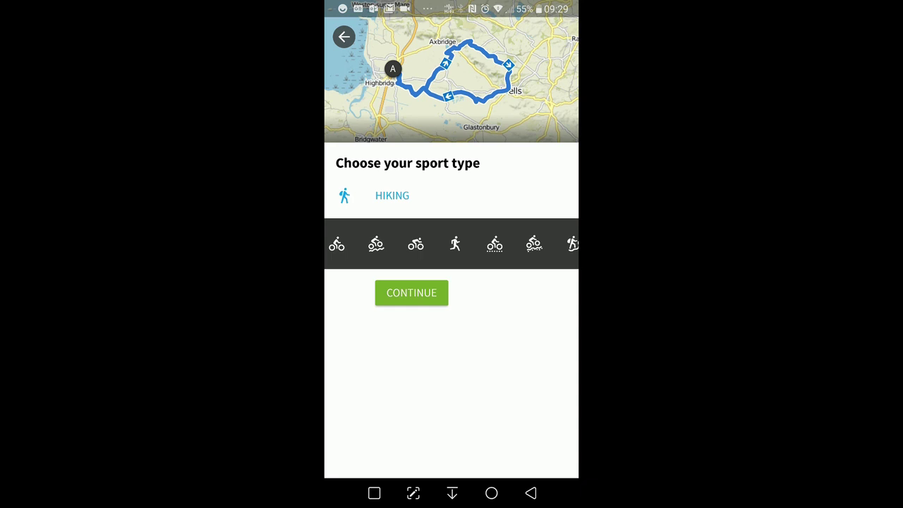
pyautogui.click(416, 244)
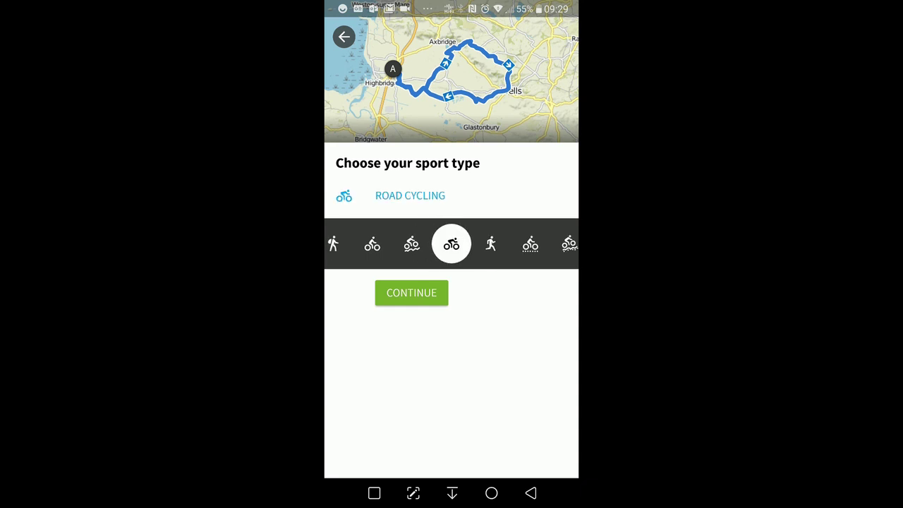
pyautogui.click(411, 292)
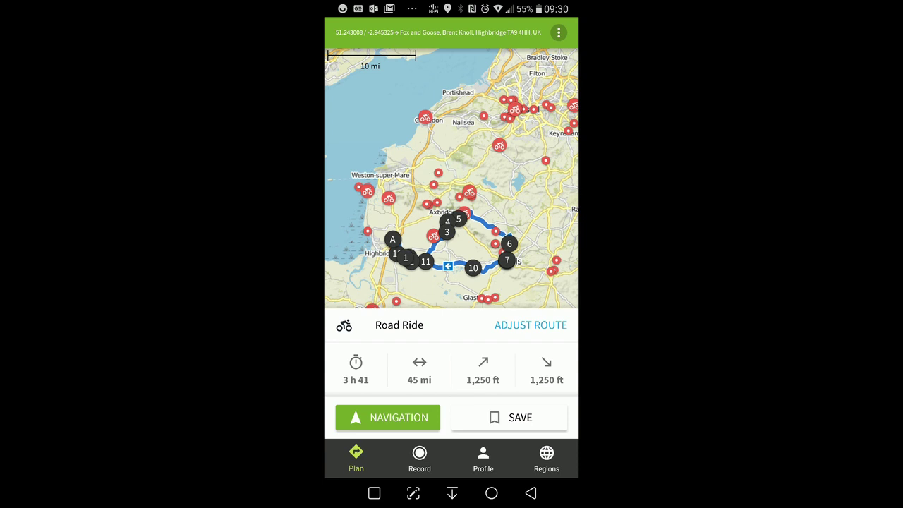
# Save the planned tour under the name 'FCC CHEDDAR/WELLS'.
pyautogui.click(509, 417)
pyautogui.write('FCC CHEDDAR/WELLS')
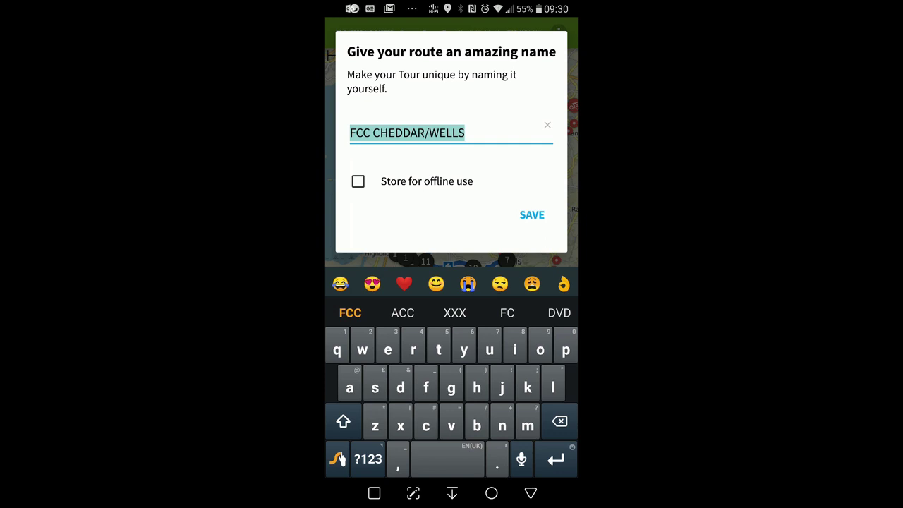
pyautogui.click(532, 215)
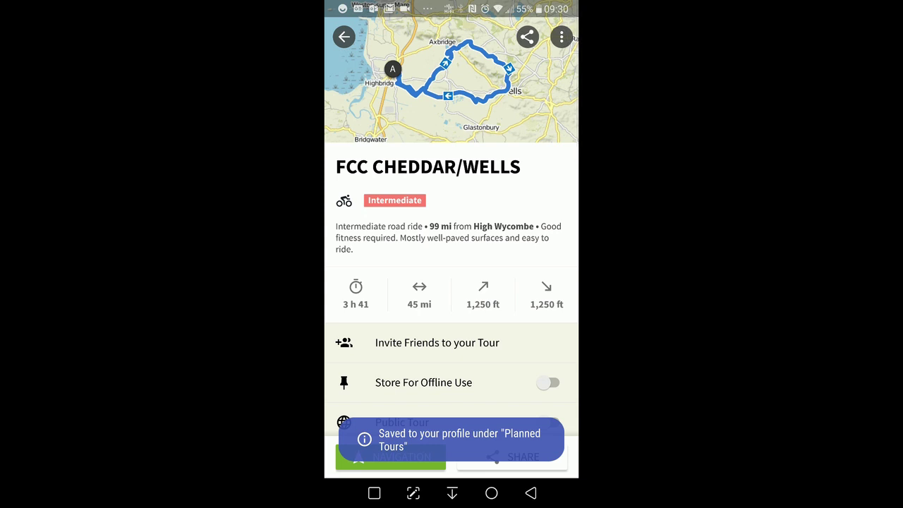
# Read through FCC CHEDDAR/WELLS elevation, ways and surfaces, then go back to the Somerset loop map.
pyautogui.scroll(-2, 452, 282)
pyautogui.scroll(-3, 451, 282)
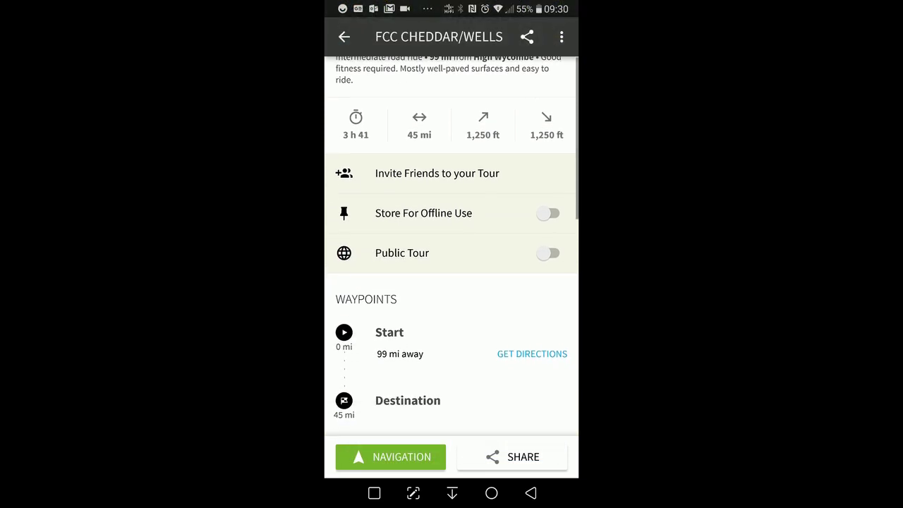
pyautogui.scroll(-3, 452, 283)
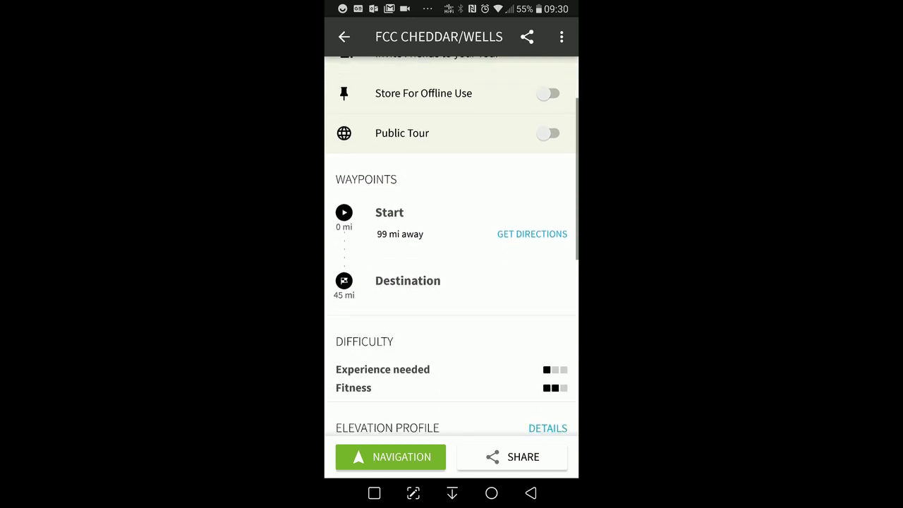
pyautogui.scroll(-2, 451, 247)
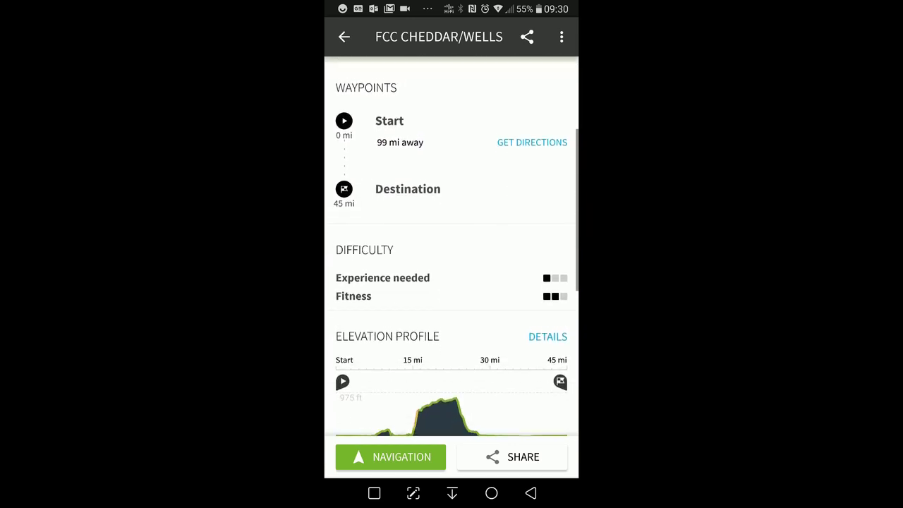
pyautogui.scroll(-3, 451, 247)
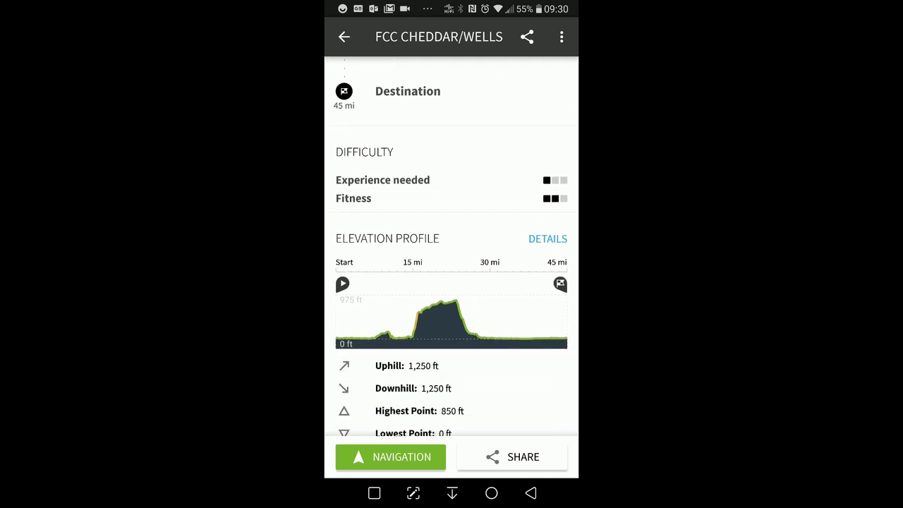
pyautogui.scroll(-1, 452, 247)
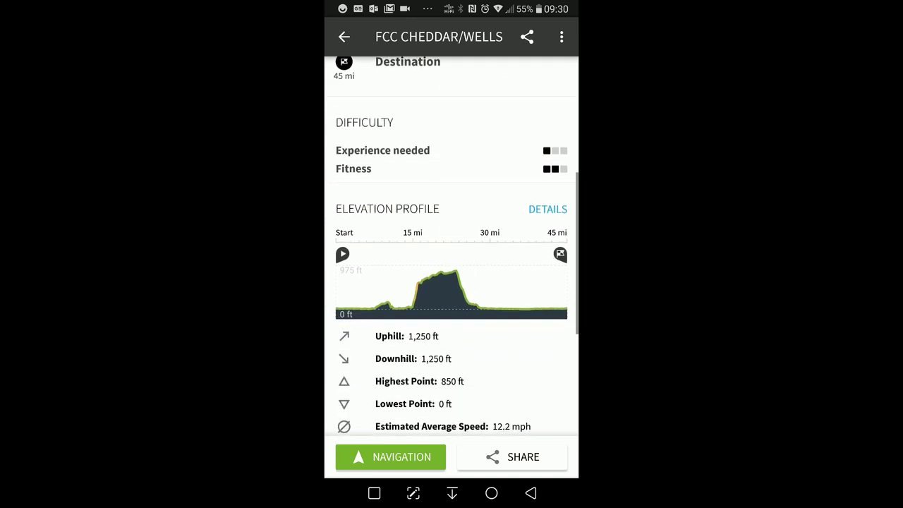
pyautogui.scroll(-5, 451, 247)
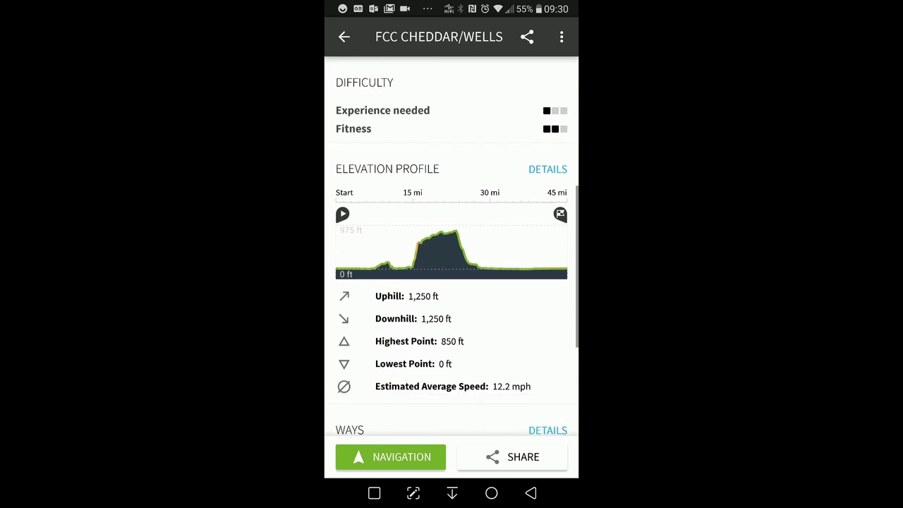
pyautogui.scroll(-2, 451, 247)
pyautogui.scroll(-3, 451, 247)
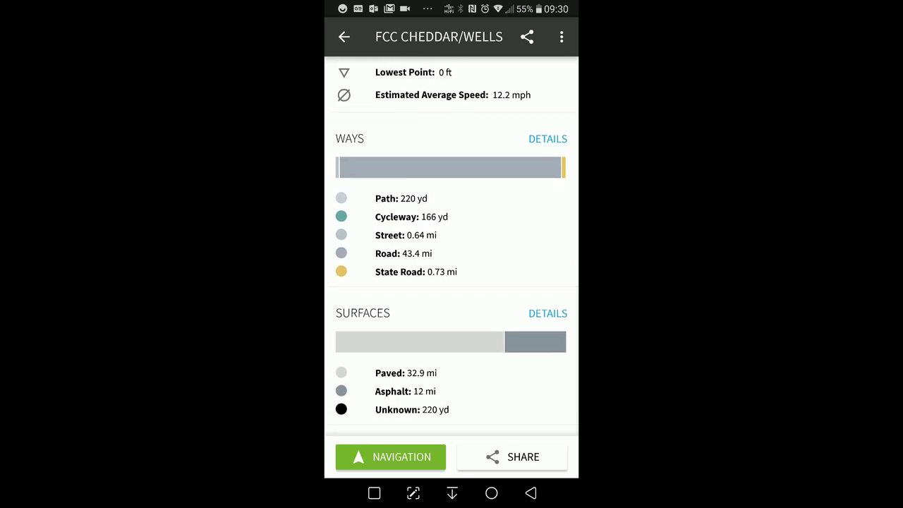
pyautogui.scroll(-2, 451, 247)
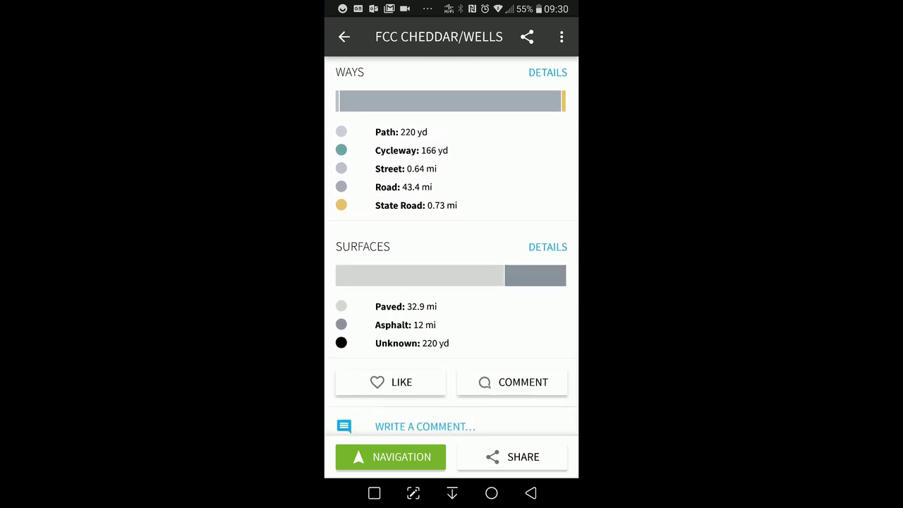
pyautogui.scroll(-1, 451, 246)
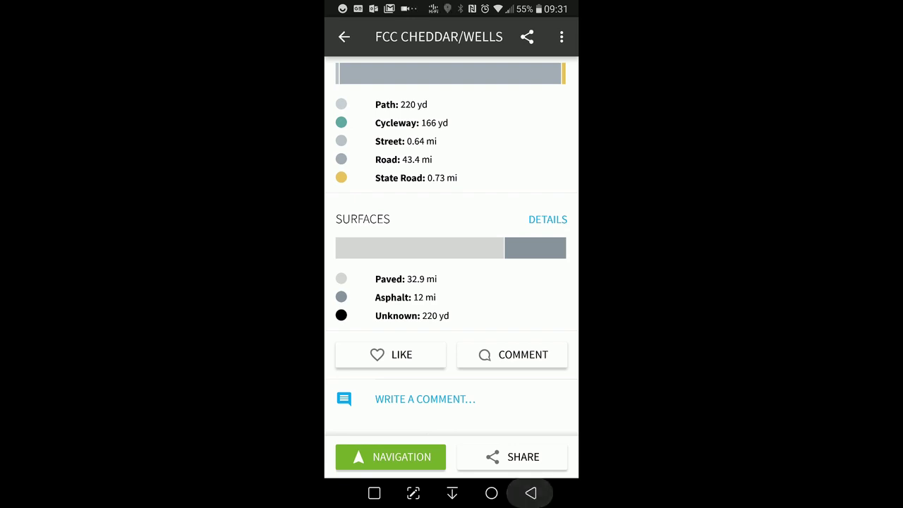
pyautogui.press('Escape')
# Collapse the route panel and show Wahoo ELEMNT's routes list with FCC CHEDDAR/WELLS (45.02 mi) on top.
pyautogui.press('Escape')
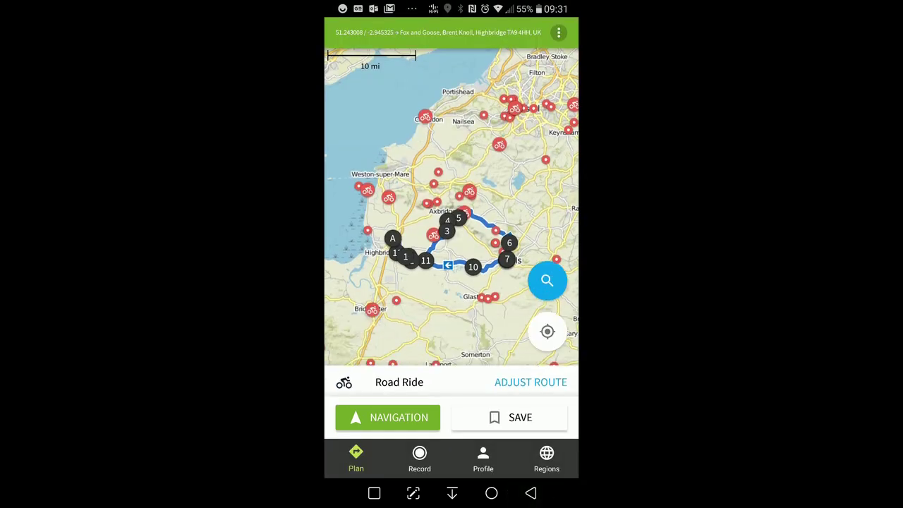
pyautogui.press('Escape')
pyautogui.press('Escape')
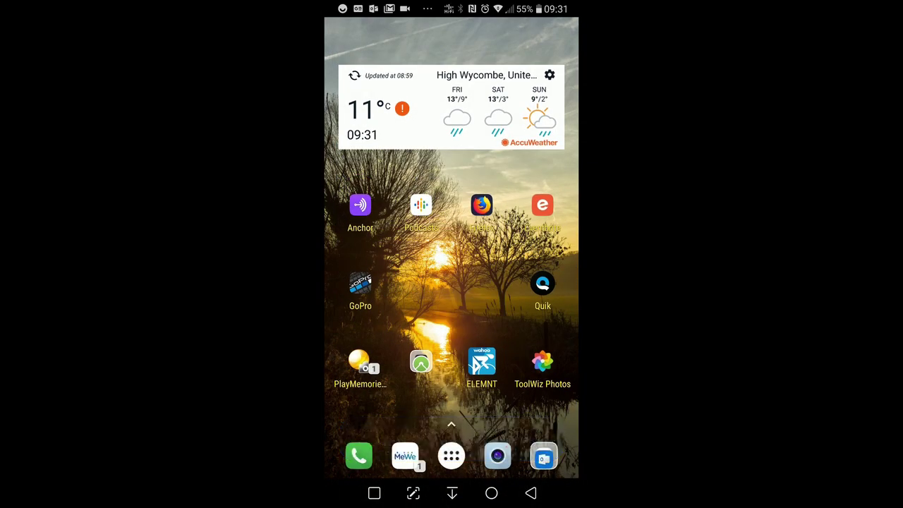
pyautogui.click(482, 362)
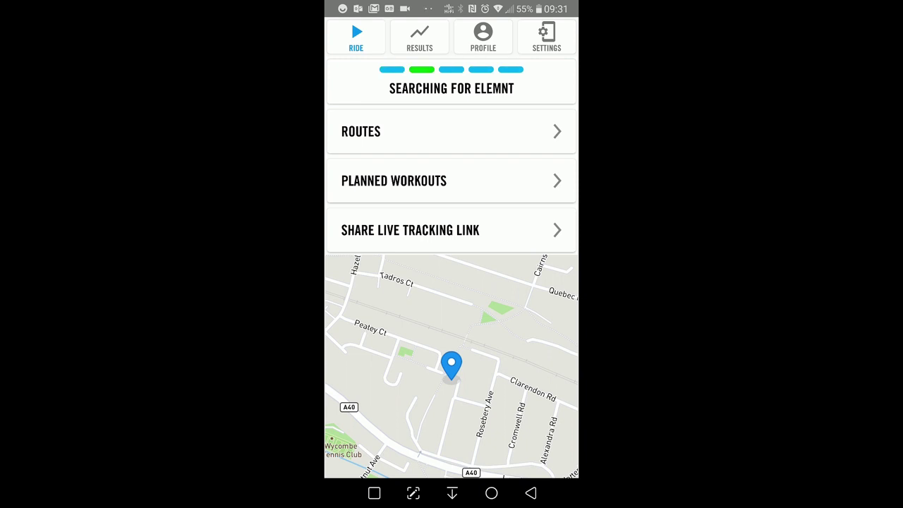
pyautogui.click(451, 131)
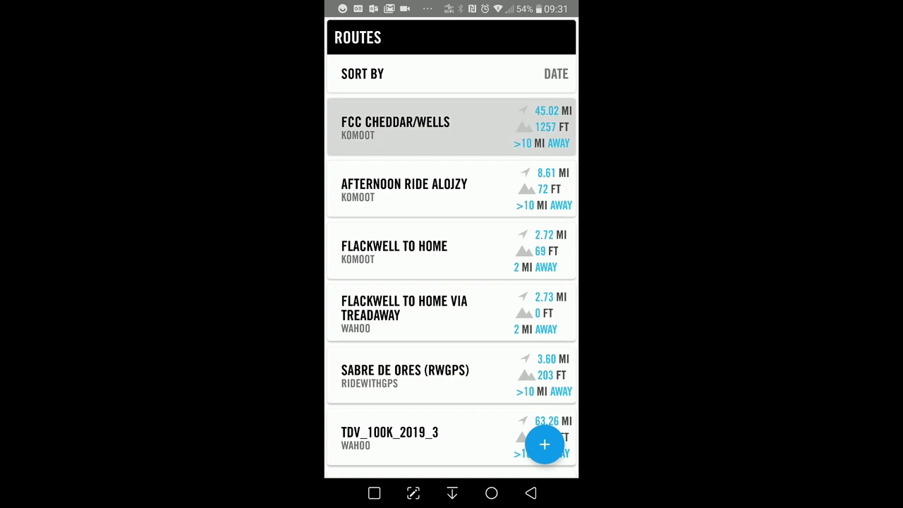
# Open FCC CHEDDAR/WELLS to view its Somerset loop map around Wells.
pyautogui.click(395, 127)
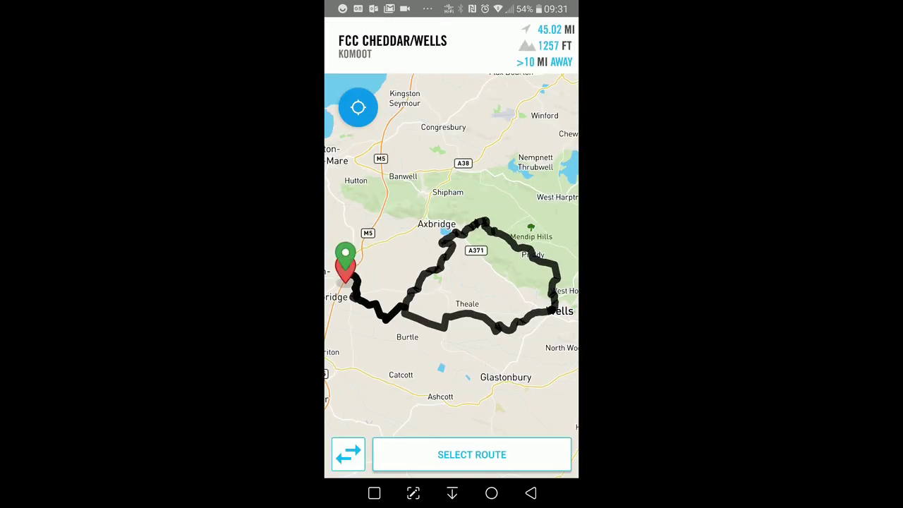